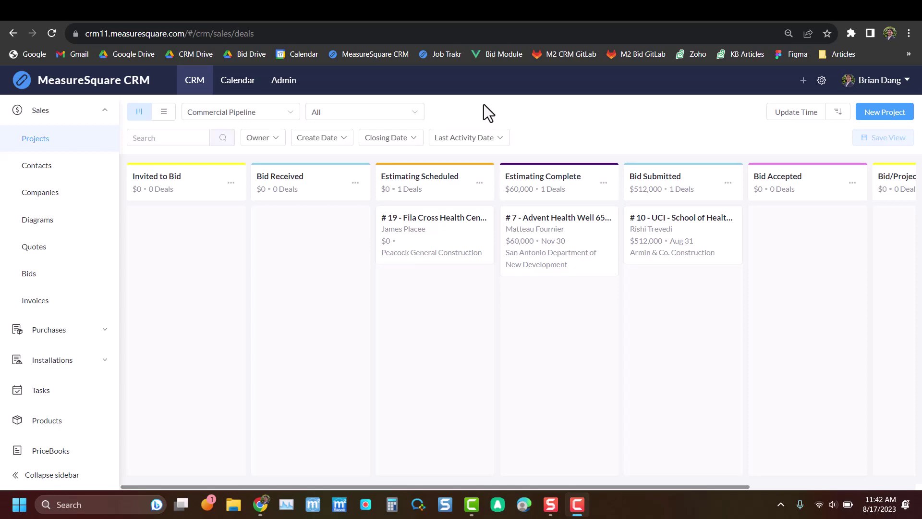
Open the Advent Health Well 65+ project and its 'Plans - Review Set (2)' floor-plan diagram
left_click(591, 236)
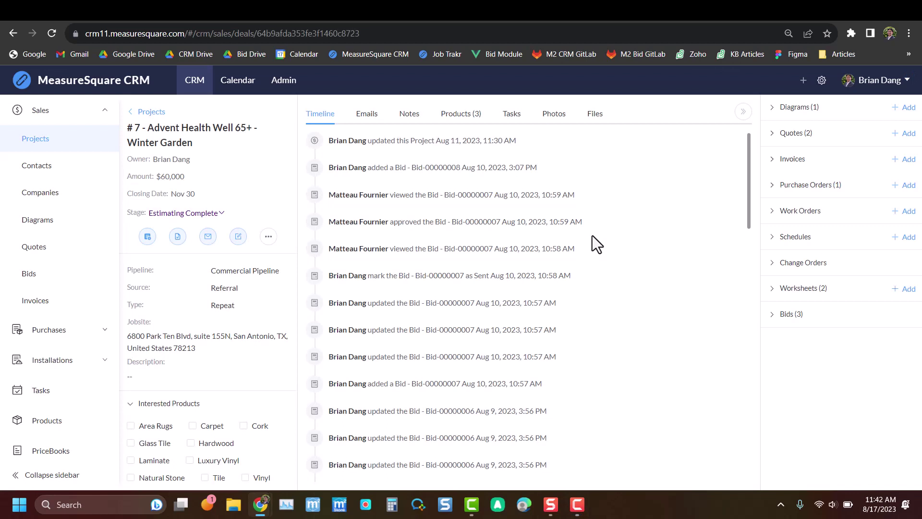
left_click(772, 108)
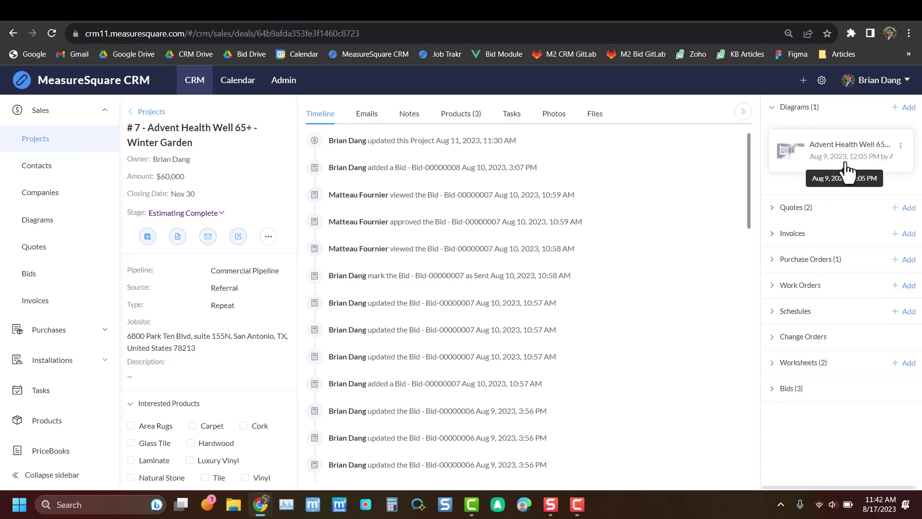
left_click(847, 171)
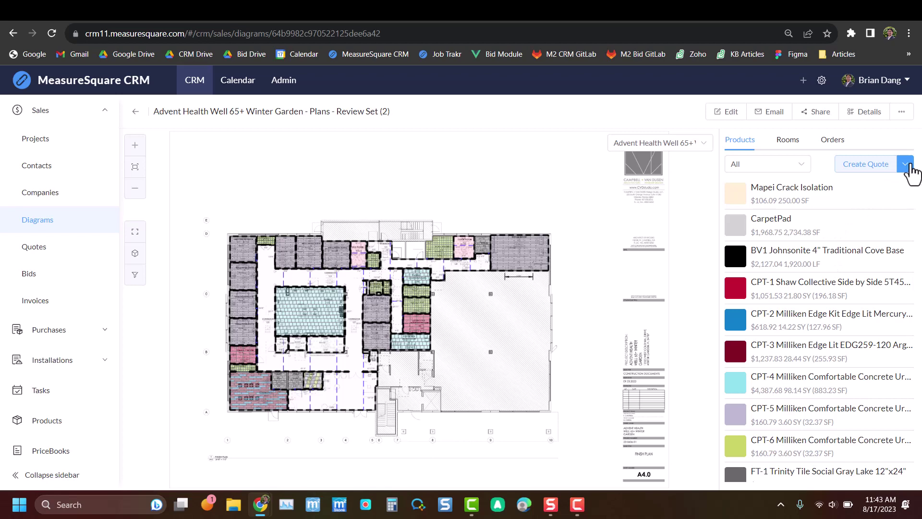
Create the worksheet 'Advent Health Well Bid 1' from the diagram's products
left_click(905, 165)
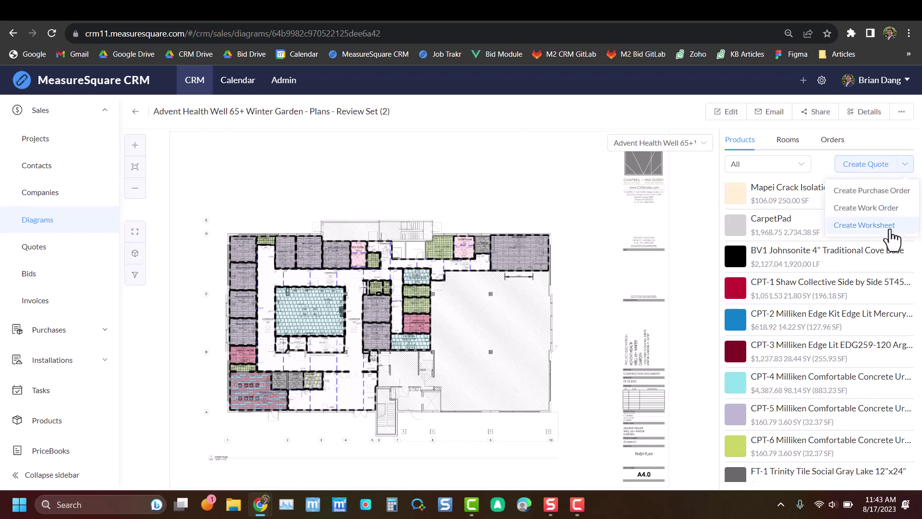
left_click(890, 227)
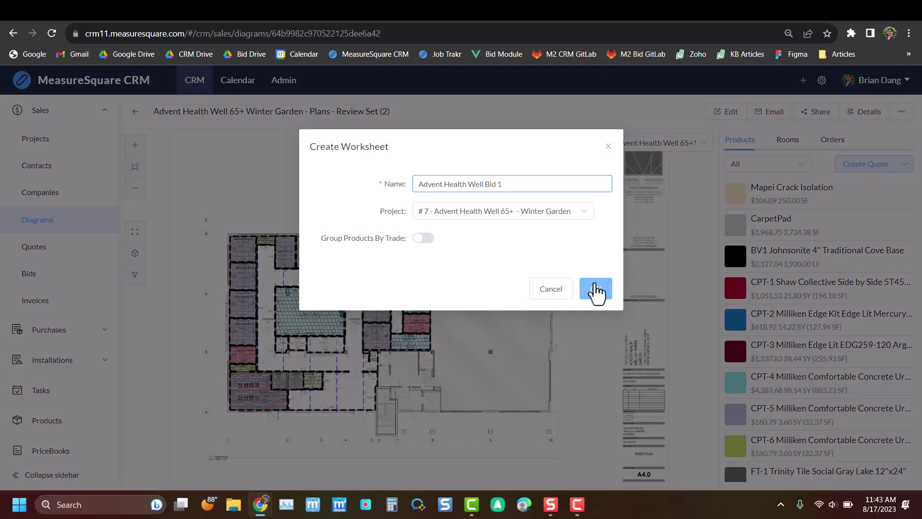
left_click(595, 290)
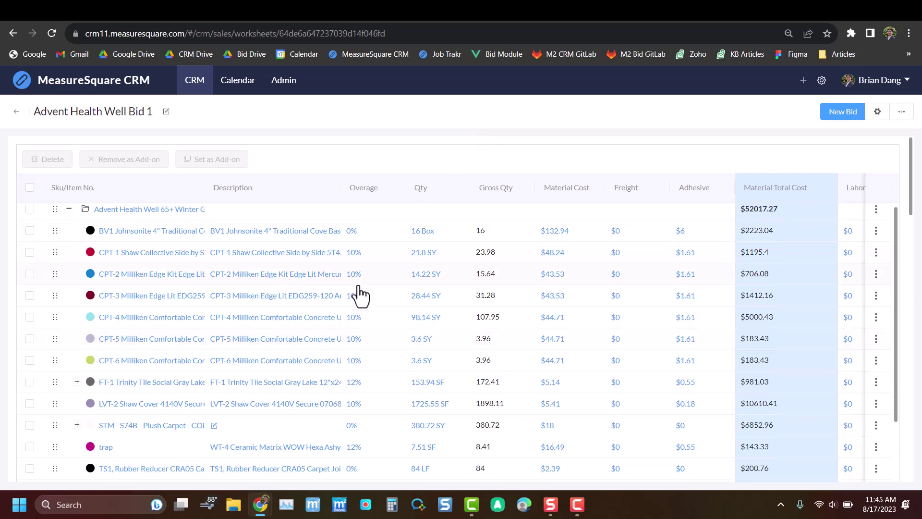
scroll(354, 294, "down", 3)
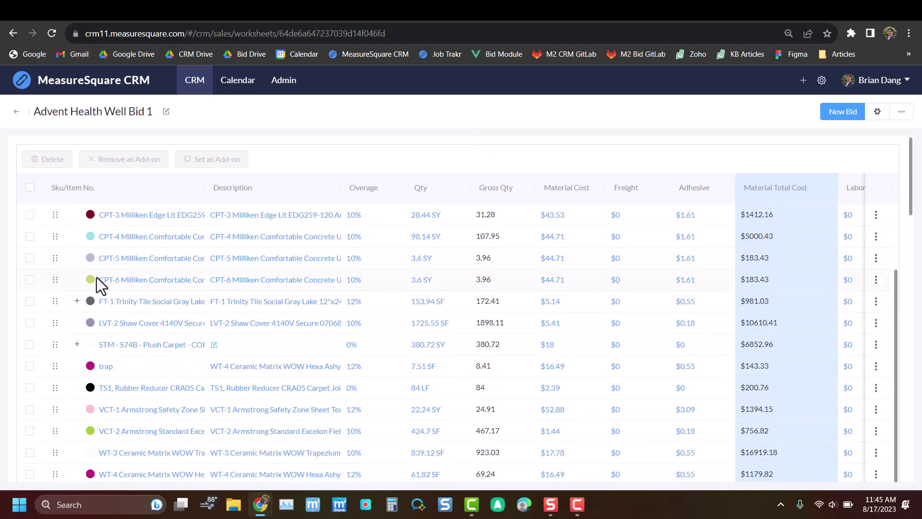
scroll(64, 279, "down", 4)
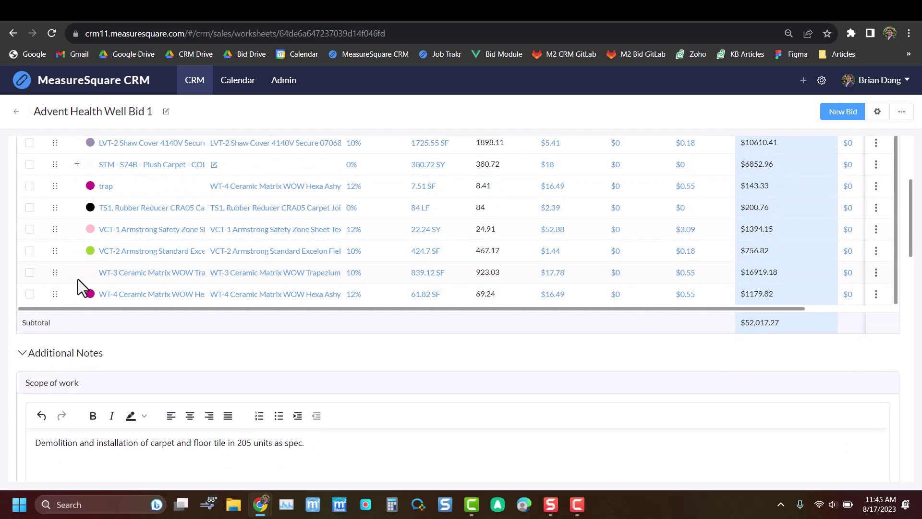
scroll(68, 256, "down", 4)
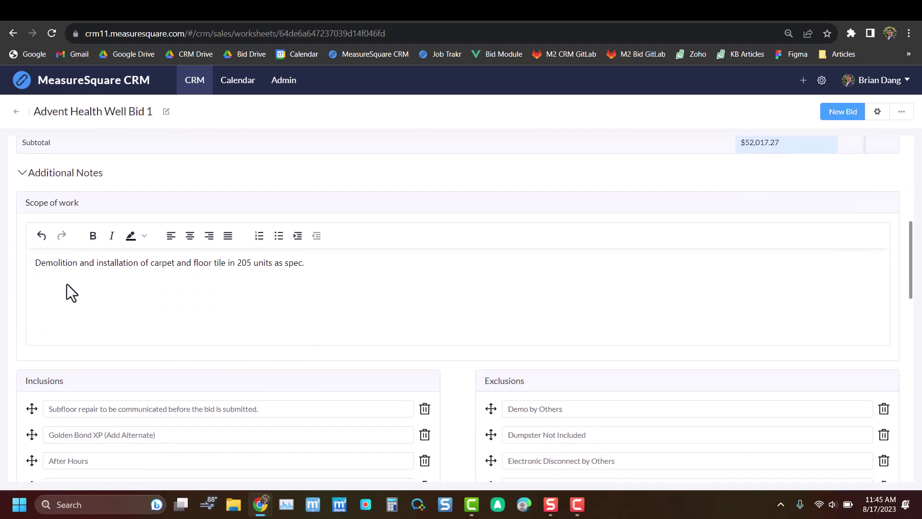
scroll(101, 283, "down", 1)
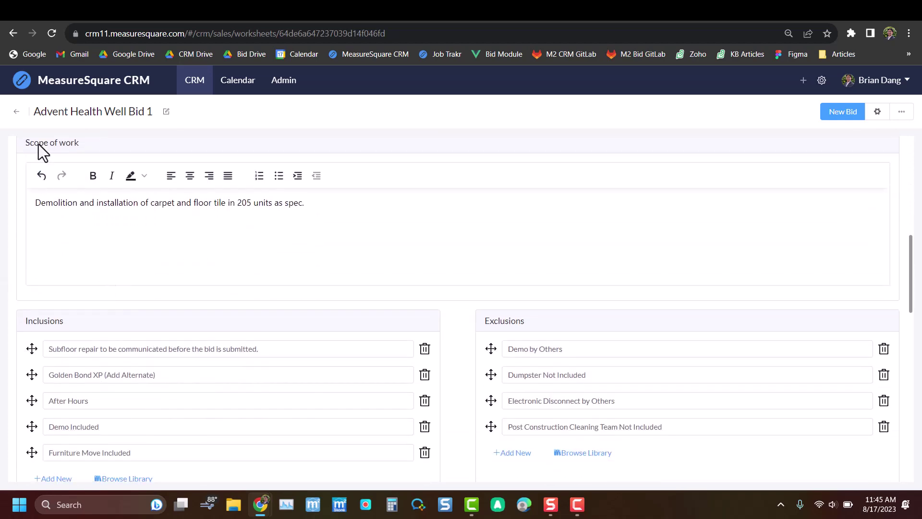
scroll(76, 236, "down", 3)
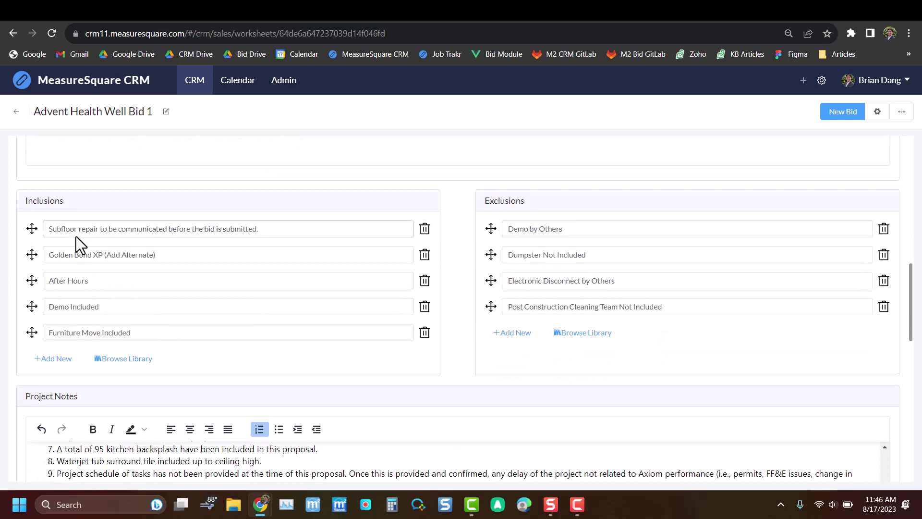
scroll(76, 236, "down", 3)
scroll(77, 247, "down", 3)
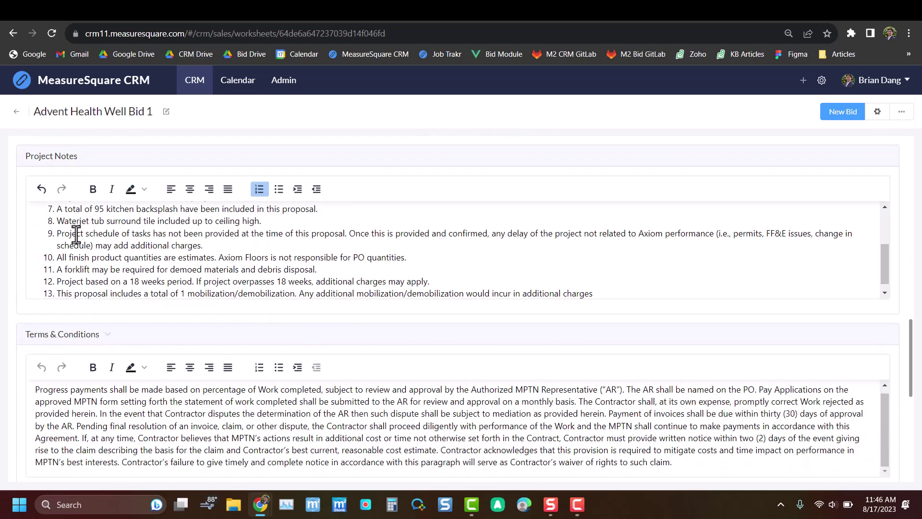
scroll(76, 237, "down", 3)
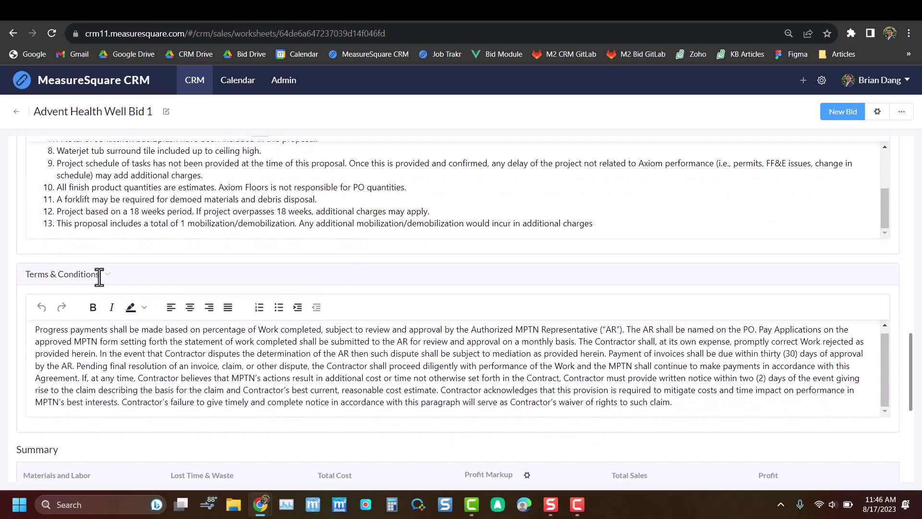
scroll(99, 277, "down", 6)
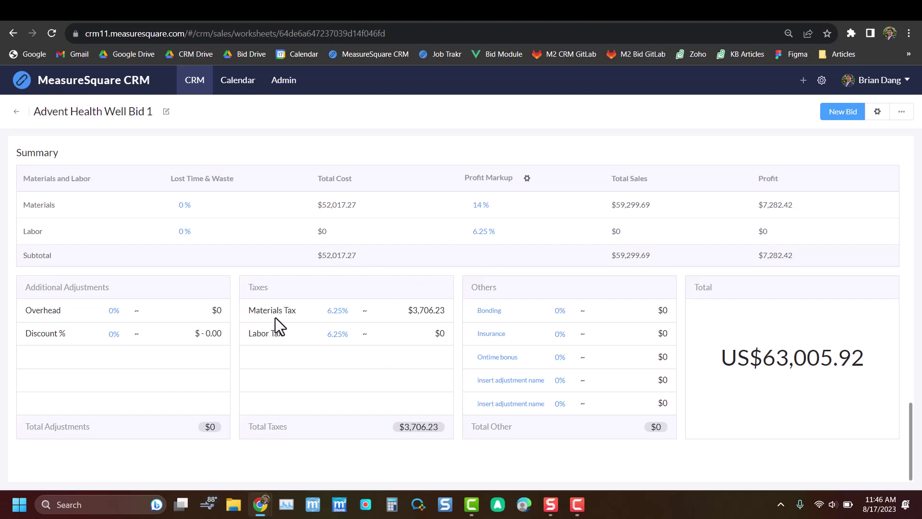
Start a new bid from the worksheet, review its prefilled details, and save it as Bid-00000010
left_click(843, 113)
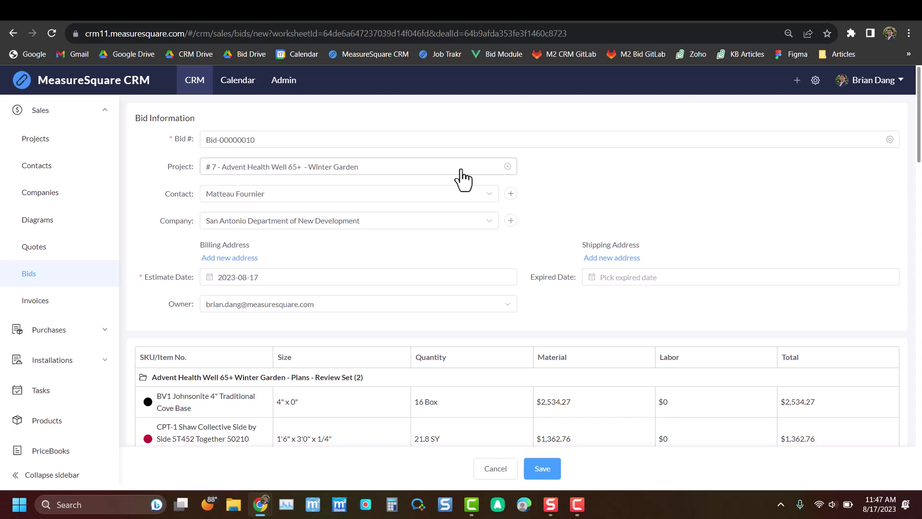
scroll(461, 172, "down", 6)
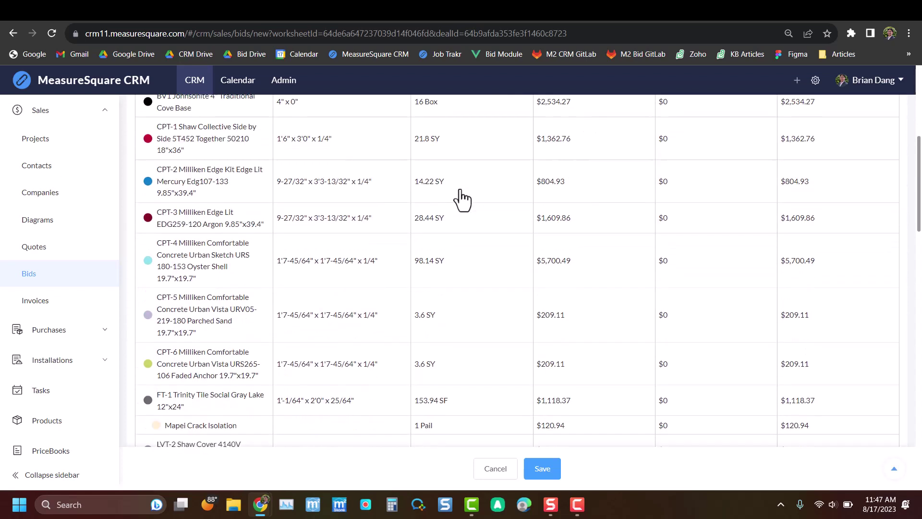
scroll(459, 189, "down", 13)
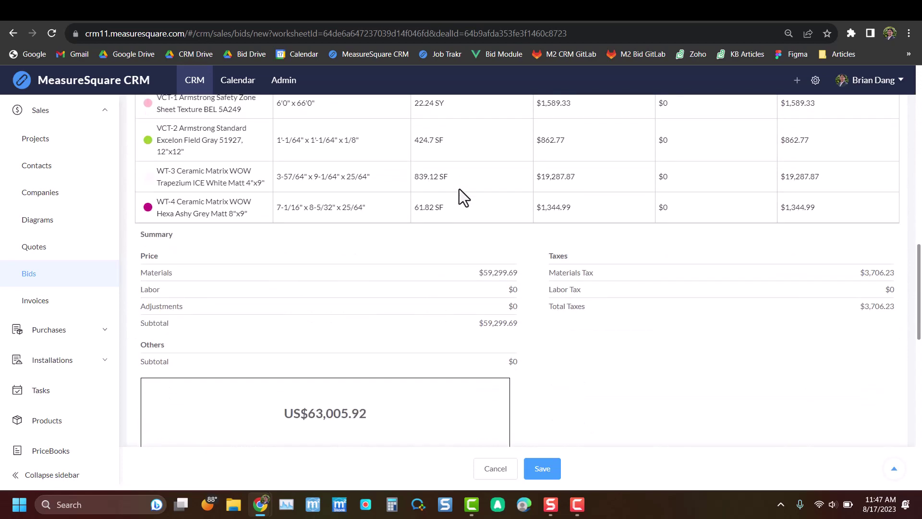
scroll(459, 189, "down", 8)
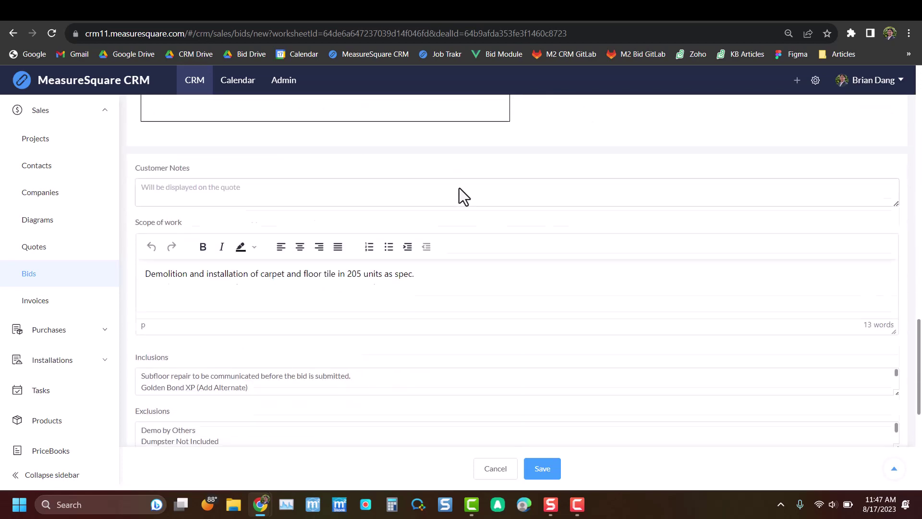
scroll(459, 188, "down", 4)
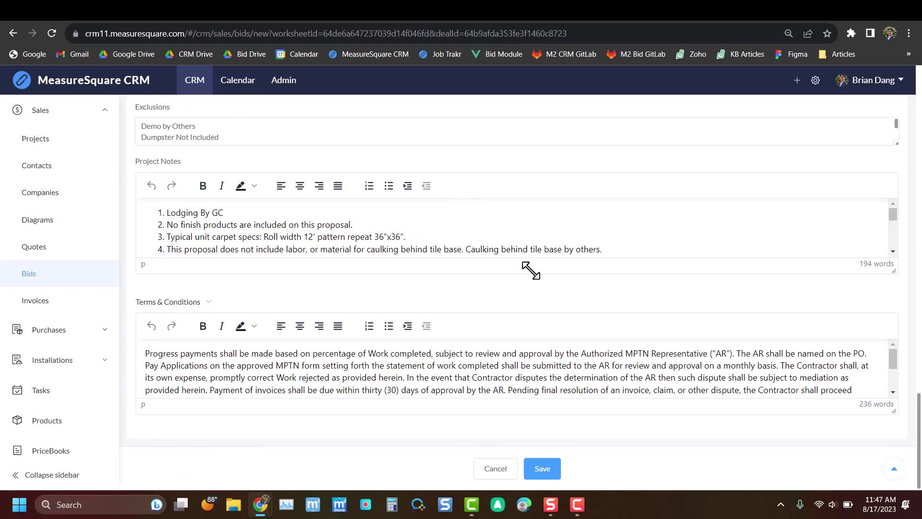
left_click(545, 471)
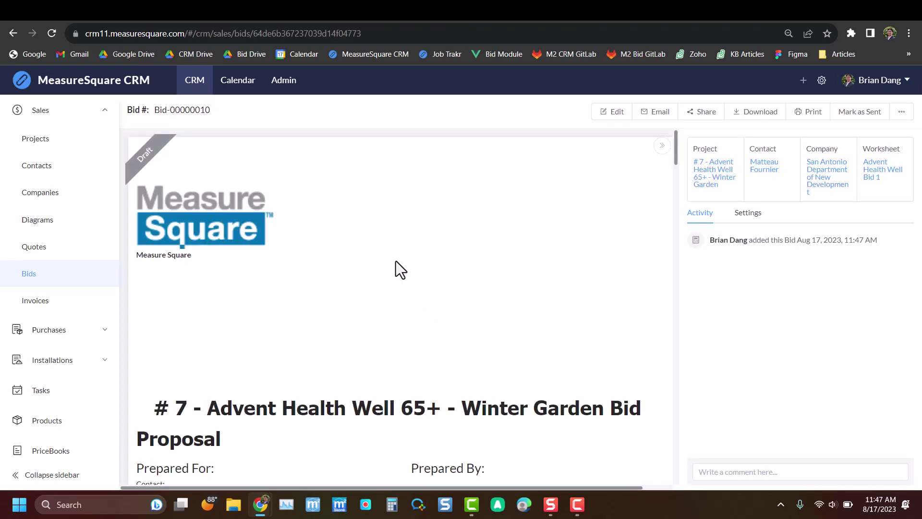
scroll(379, 253, "down", 12)
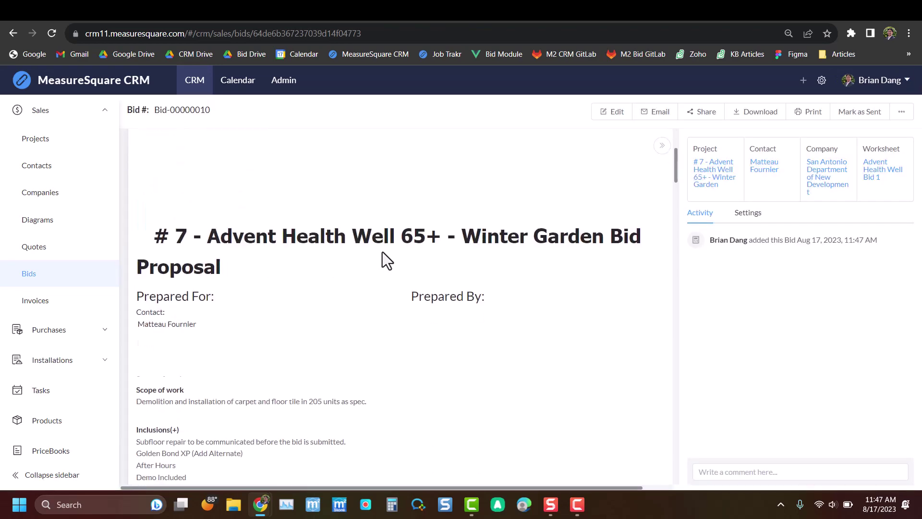
scroll(385, 251, "down", 15)
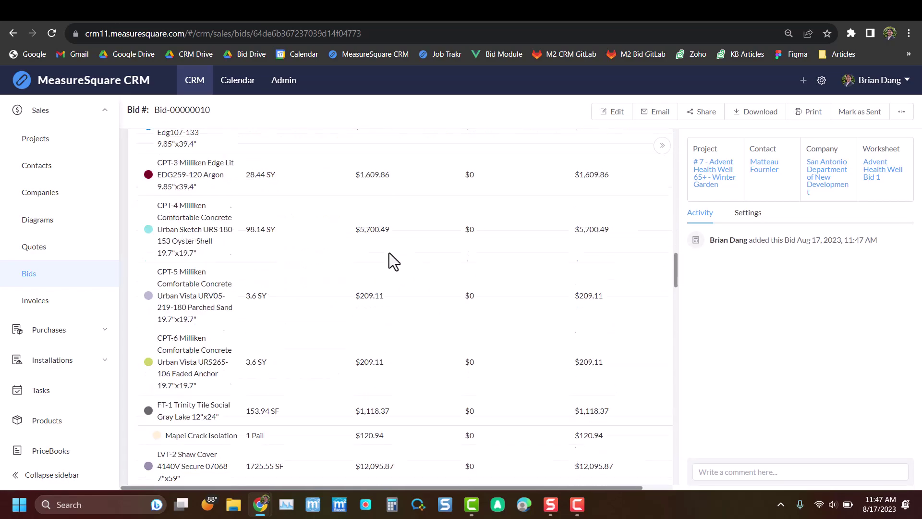
scroll(393, 255, "down", 15)
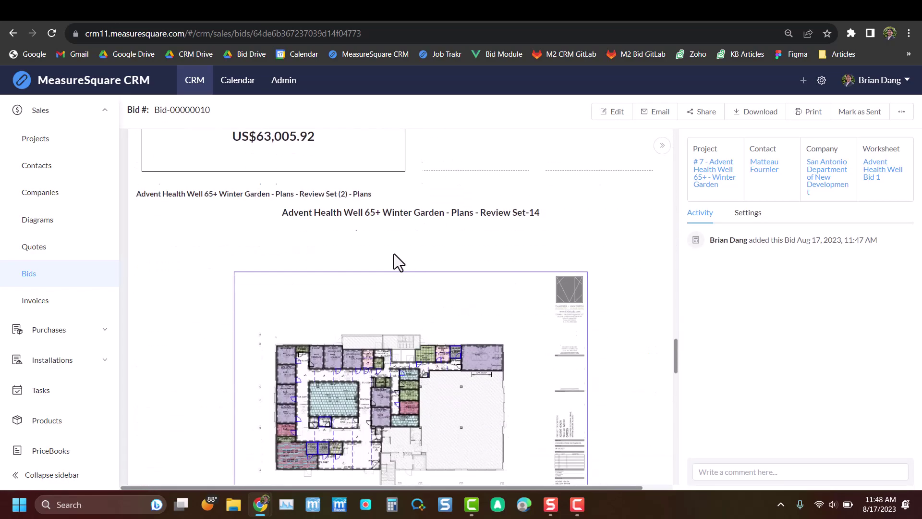
scroll(395, 255, "down", 15)
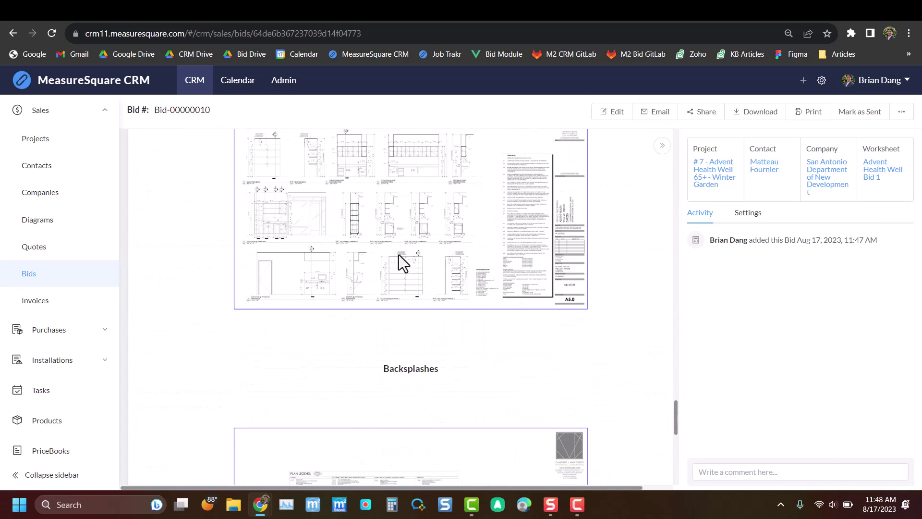
scroll(399, 255, "up", 20)
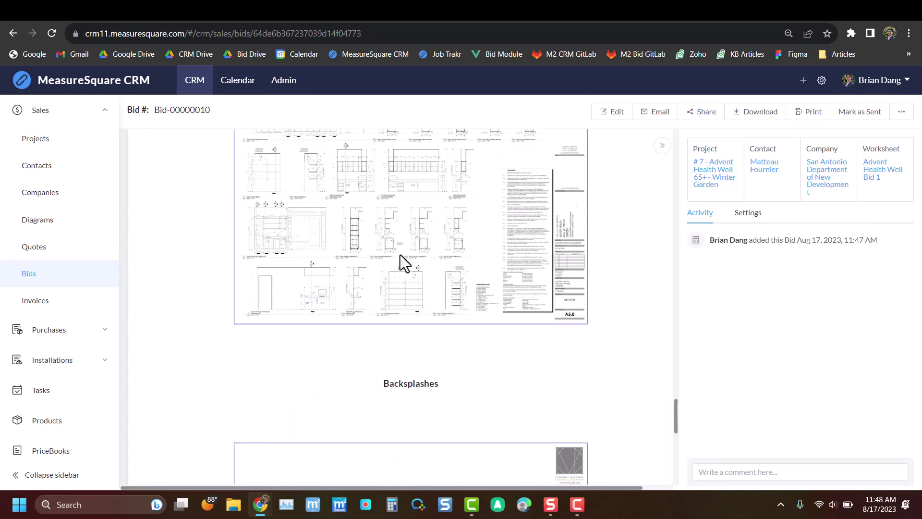
scroll(399, 255, "up", 20)
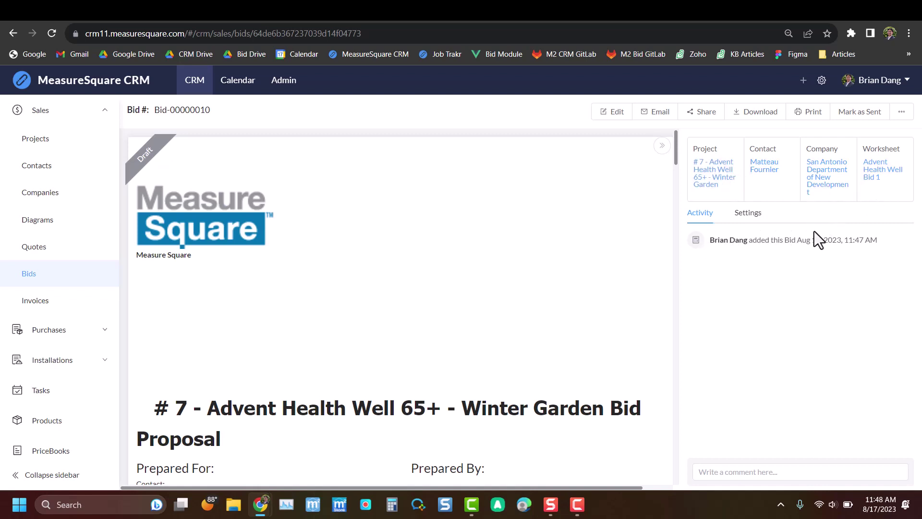
In the bid's table settings, turn off the Material and Labor columns and turn on Merge Addons
left_click(748, 213)
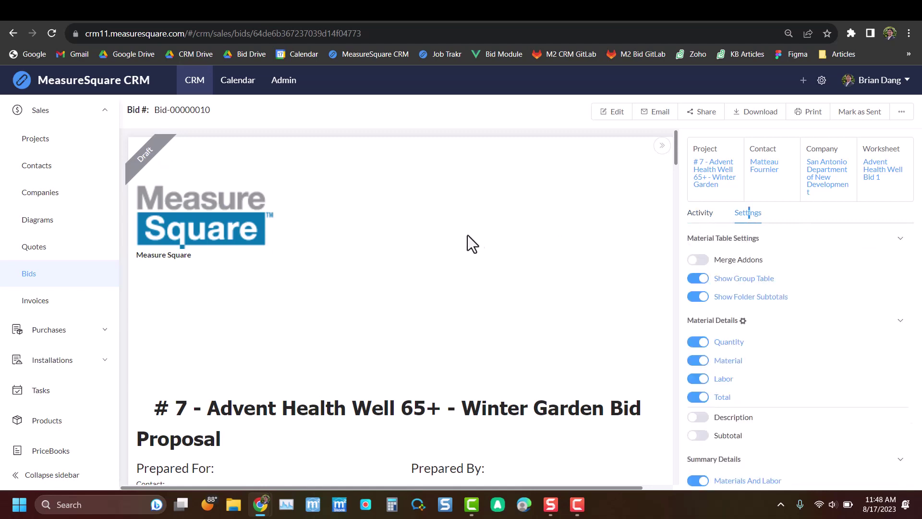
scroll(534, 244, "down", 15)
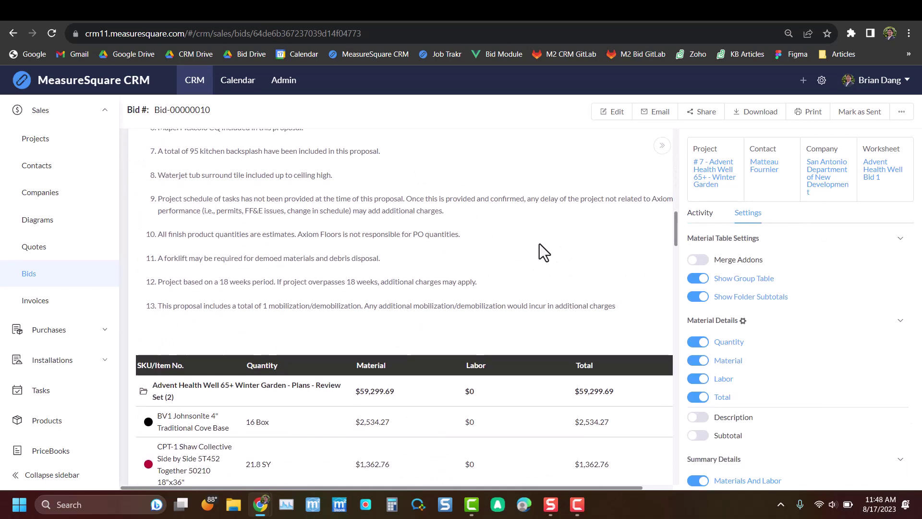
scroll(539, 243, "down", 6)
scroll(538, 246, "up", 2)
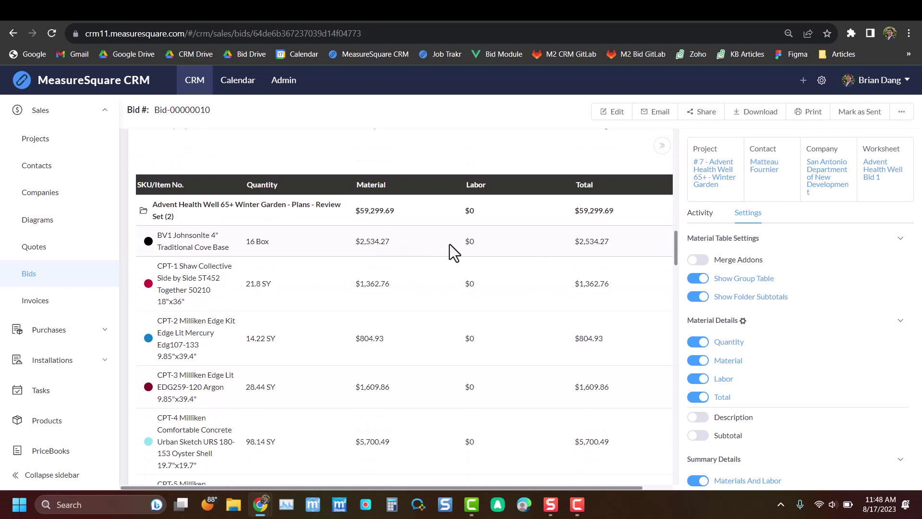
left_click(701, 359)
left_click(704, 379)
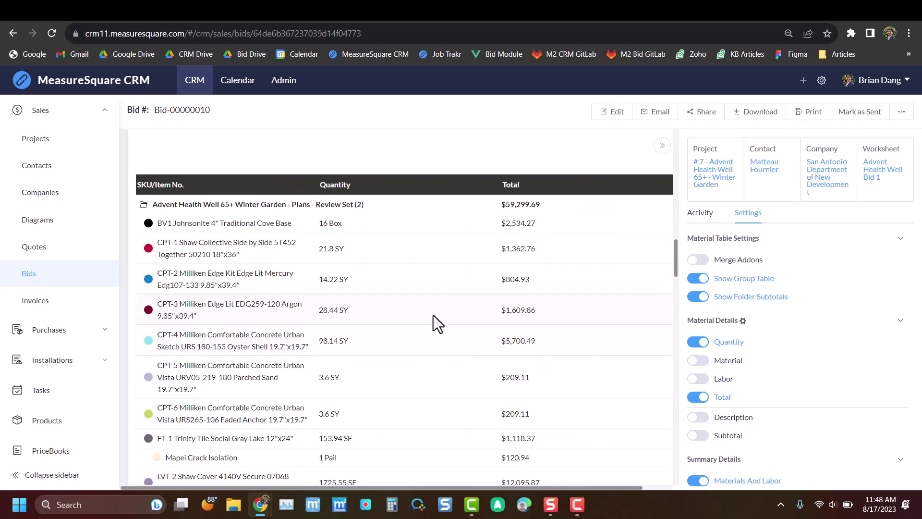
scroll(437, 313, "down", 4)
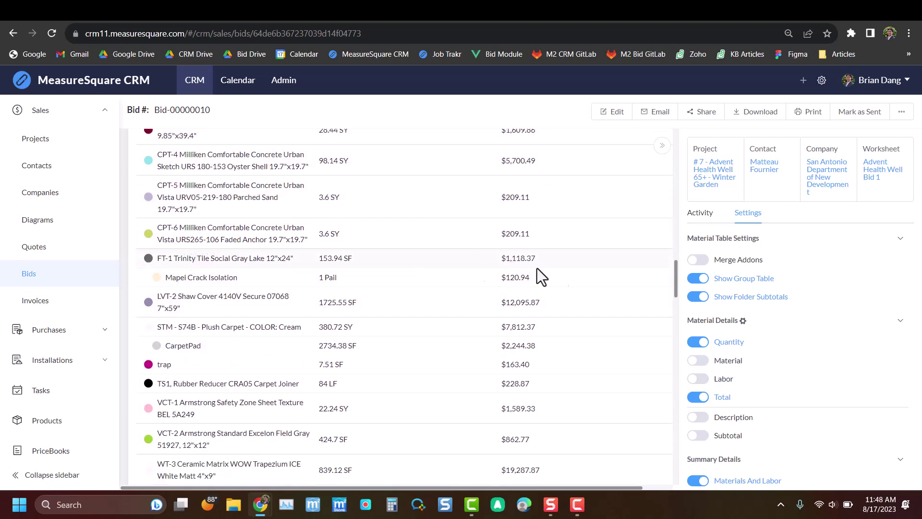
left_click(697, 259)
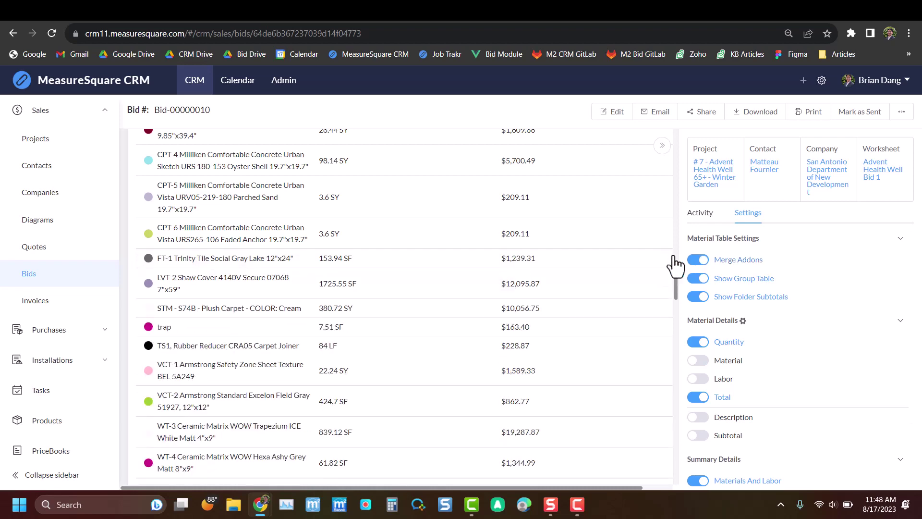
scroll(549, 263, "up", 15)
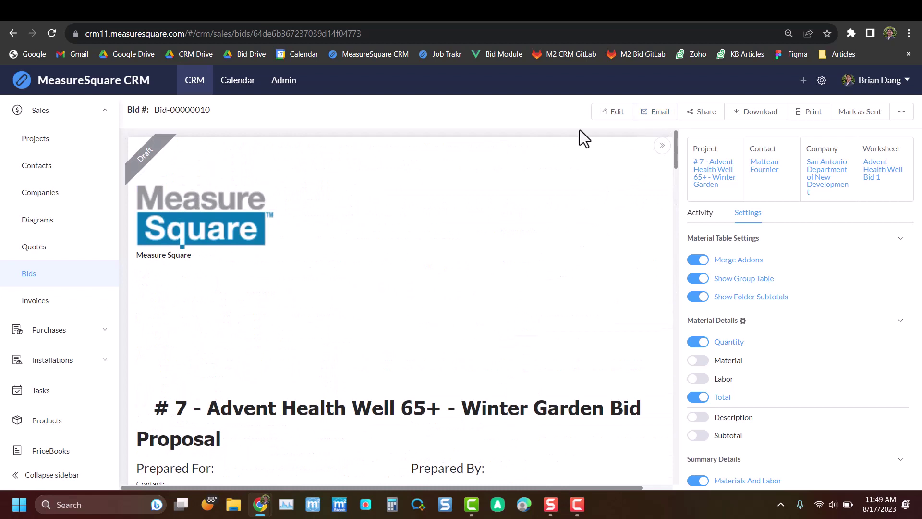
Send Bid-00000010 by email, then open its secure page via View Bid in the received message
left_click(654, 112)
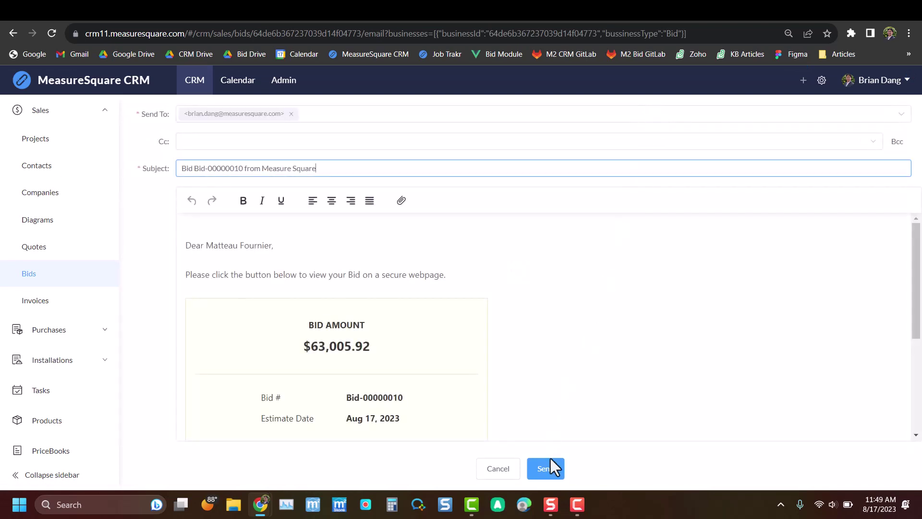
left_click(550, 468)
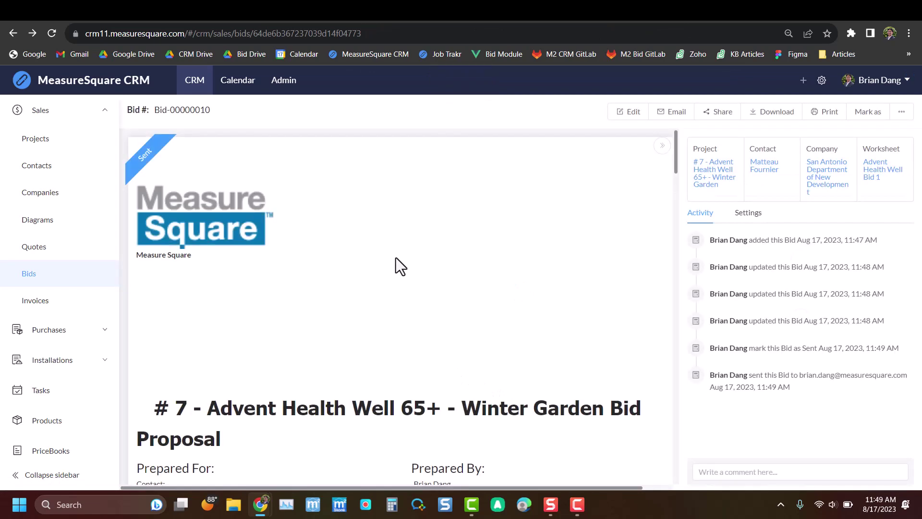
key("ctrl+Tab")
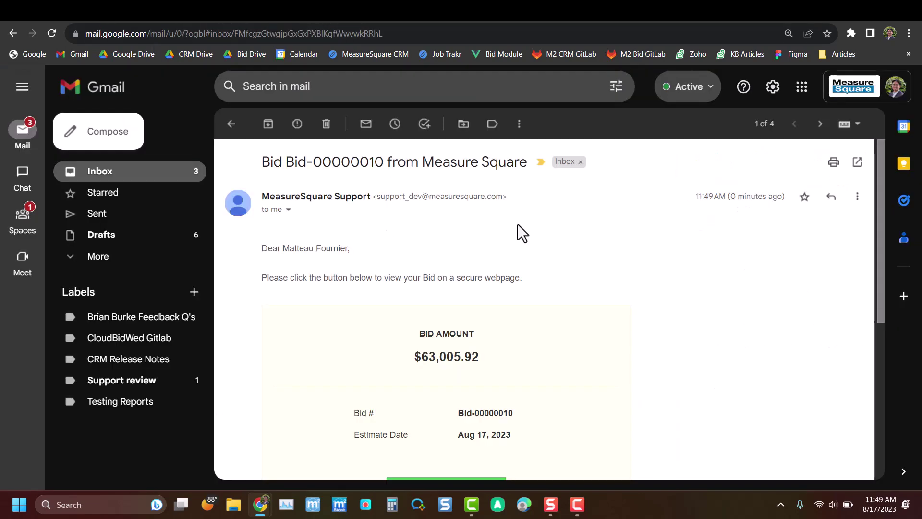
scroll(520, 227, "down", 3)
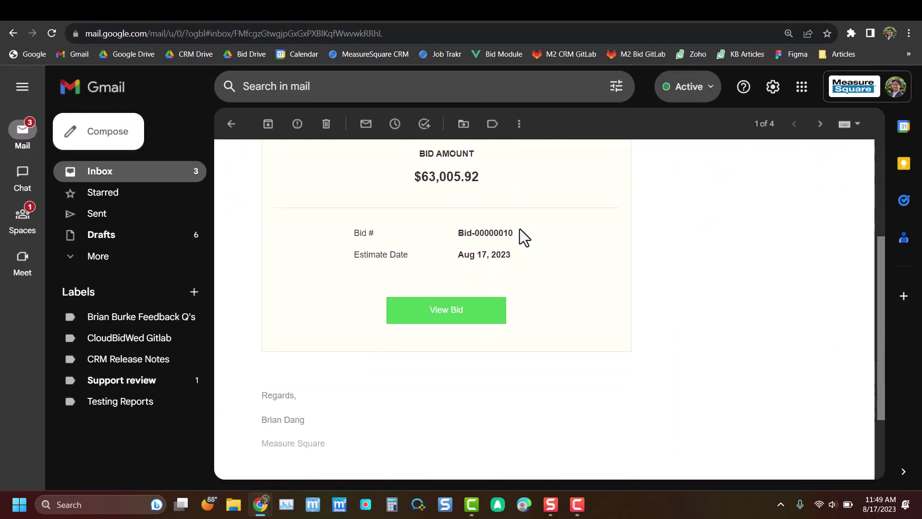
left_click(459, 322)
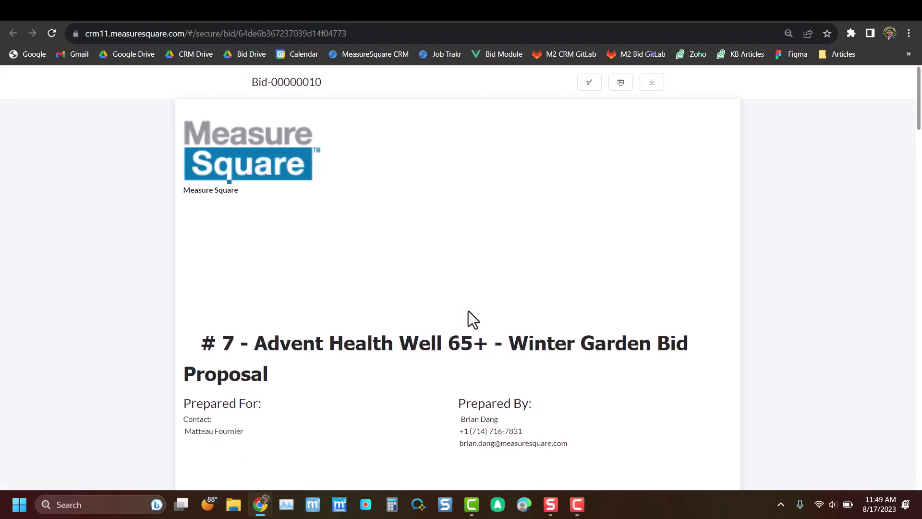
scroll(438, 278, "down", 15)
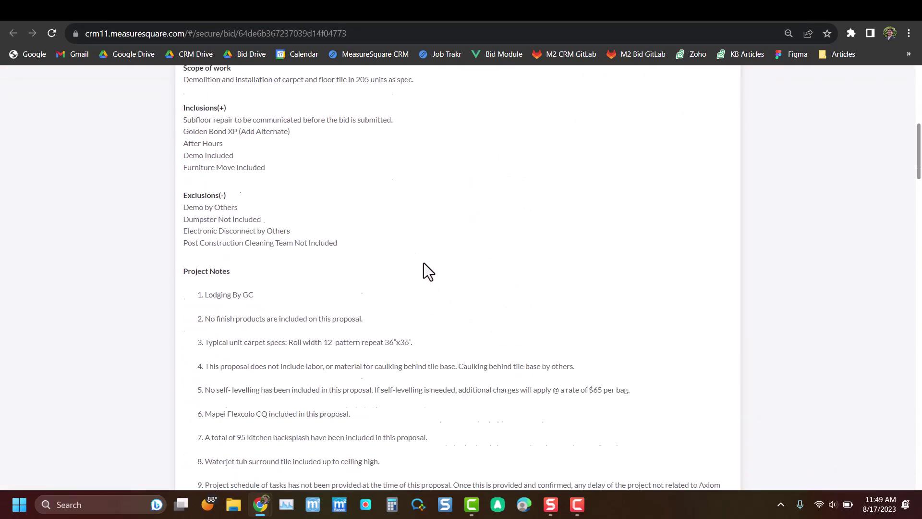
scroll(422, 259, "down", 20)
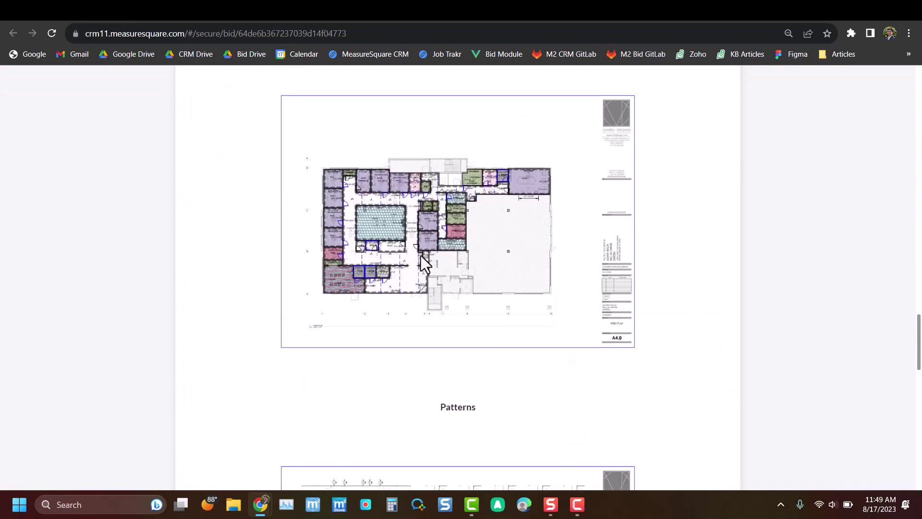
scroll(420, 255, "down", 10)
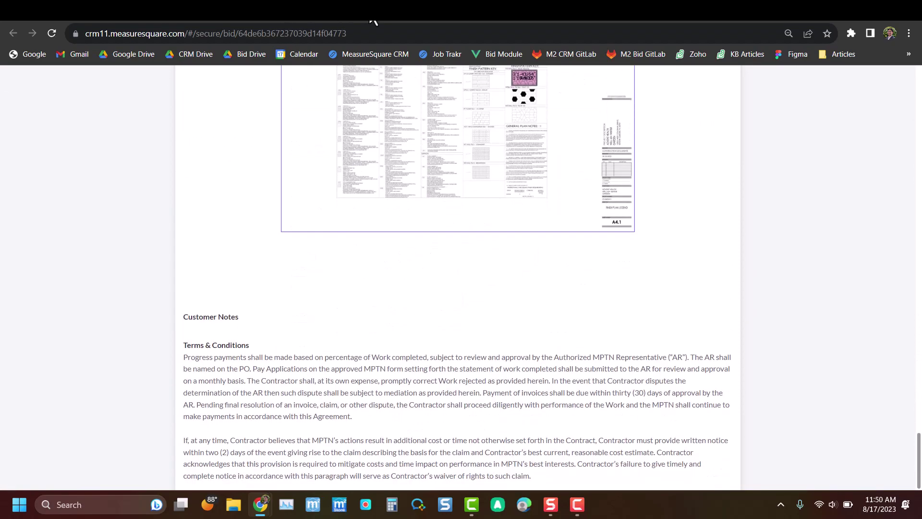
Confirm the bid shows Viewed in the CRM, then draw and save a signature on the customer page
left_click(372, 14)
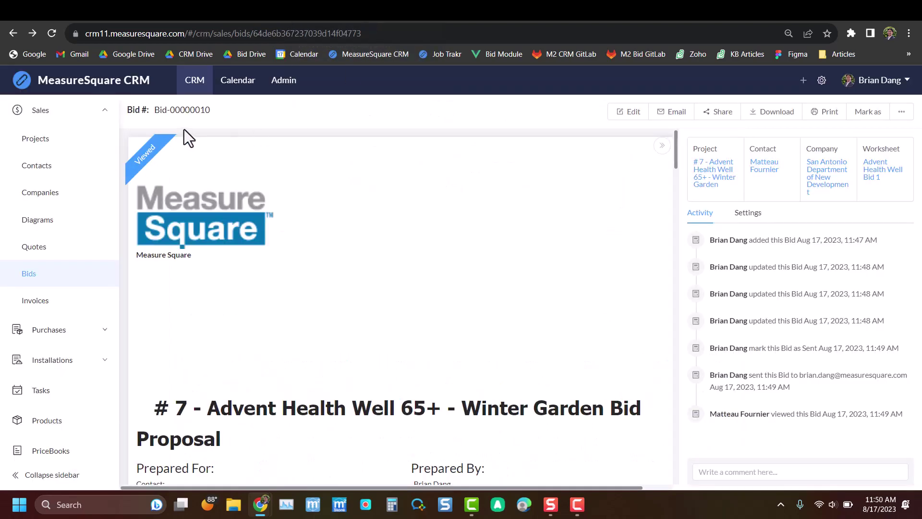
left_click(217, 19)
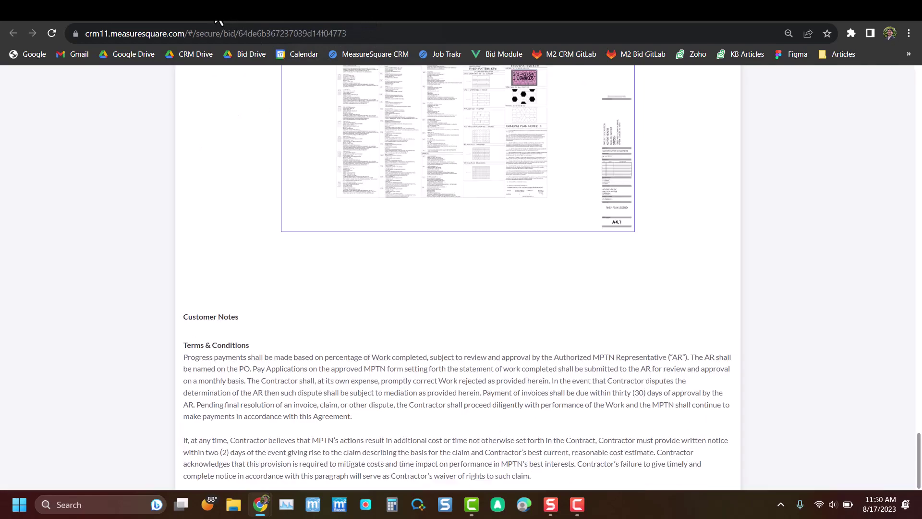
scroll(451, 187, "up", 10)
scroll(445, 188, "up", 20)
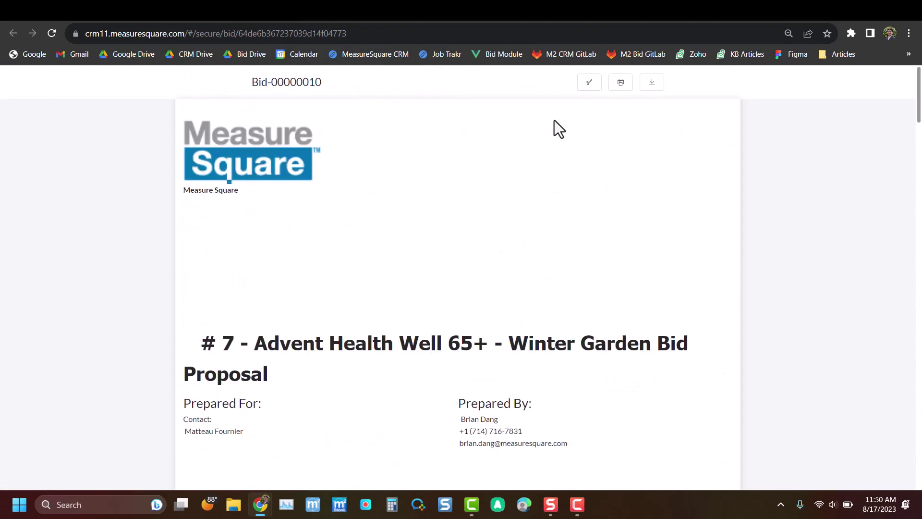
left_click(589, 82)
mouse_move(374, 196)
left_mouse_down()
mouse_move(339, 275)
mouse_move(364, 247)
left_mouse_up()
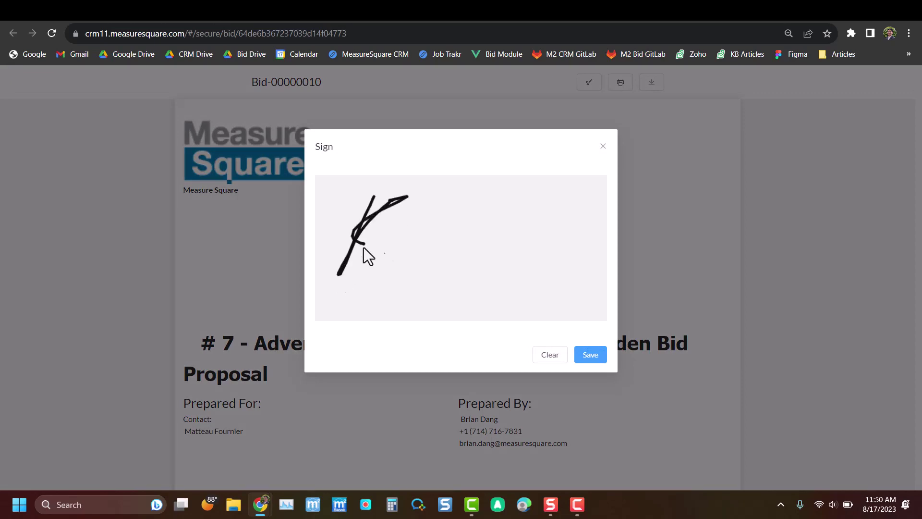
left_click(602, 353)
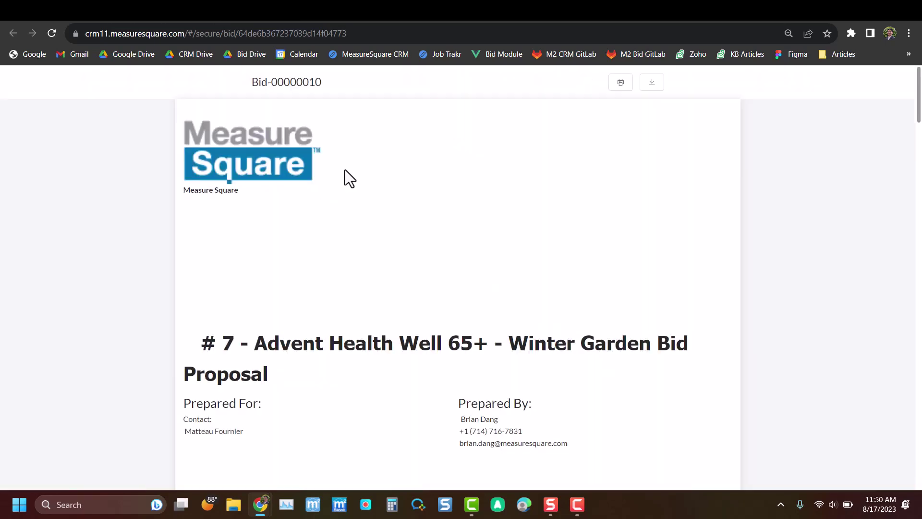
left_click(348, 22)
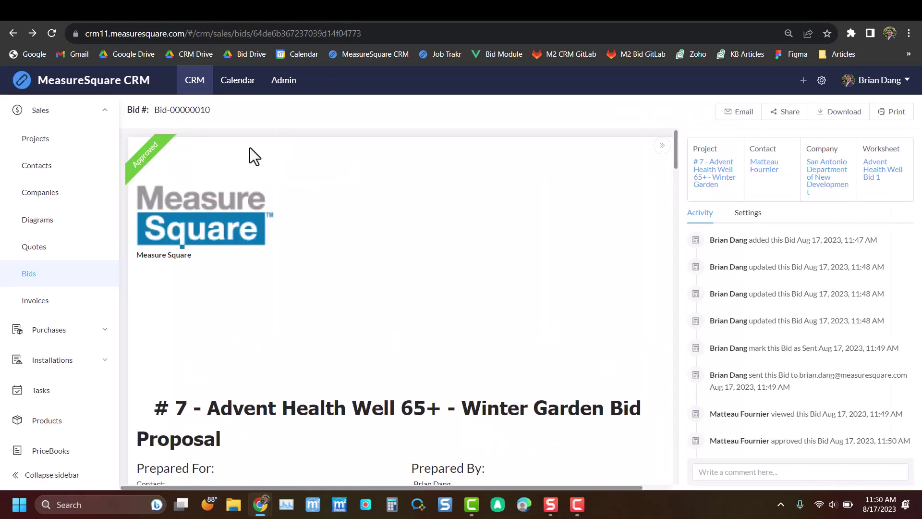